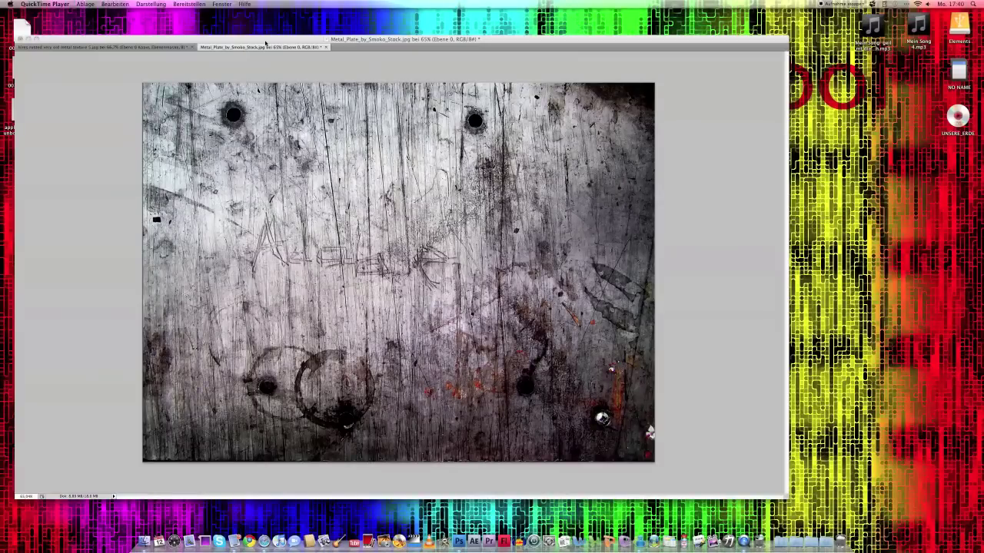
Bring the finished engraved metal plate document with its Levels and bevelled layers to the front.
drag(267, 43, 306, 50)
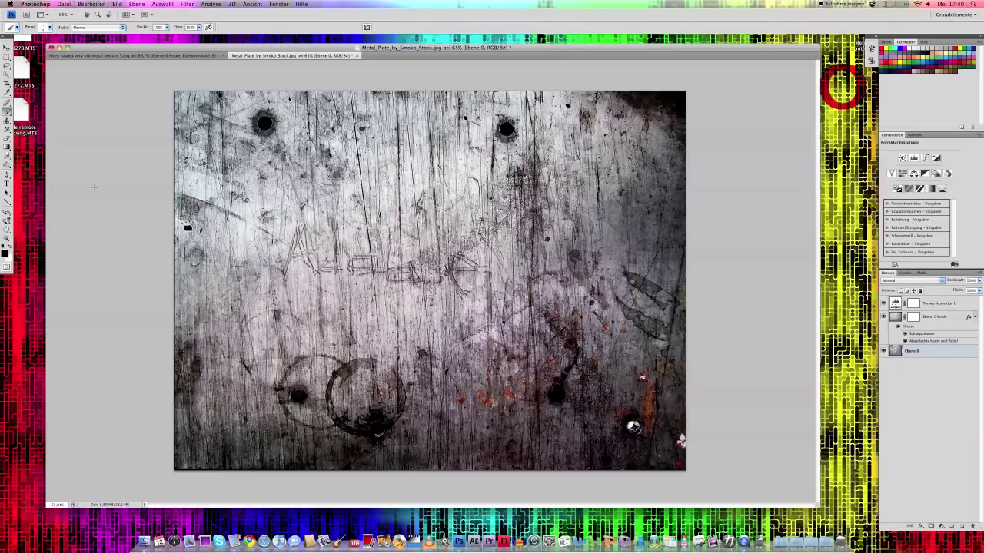
Close both open documents without saving (Nicht speichern).
click(51, 47)
click(462, 149)
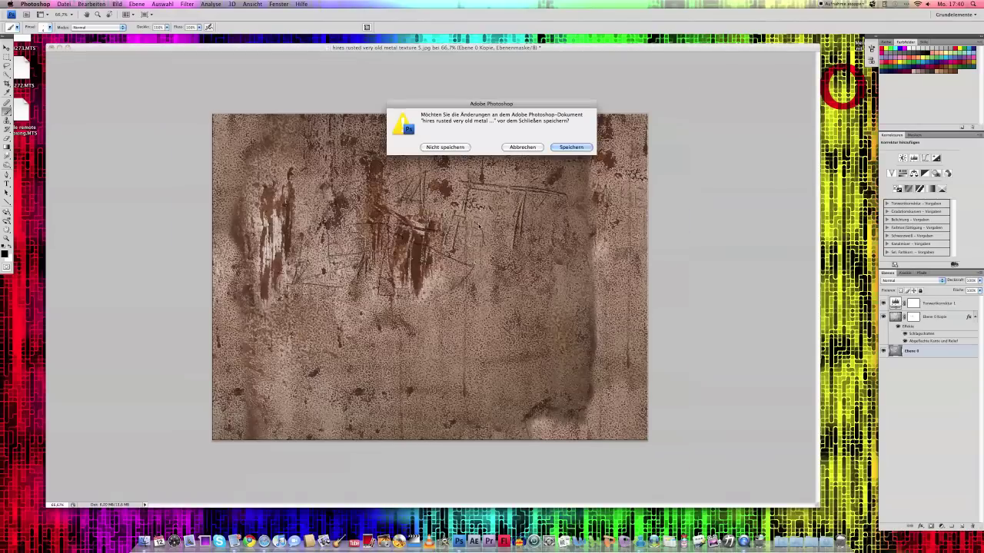
click(462, 149)
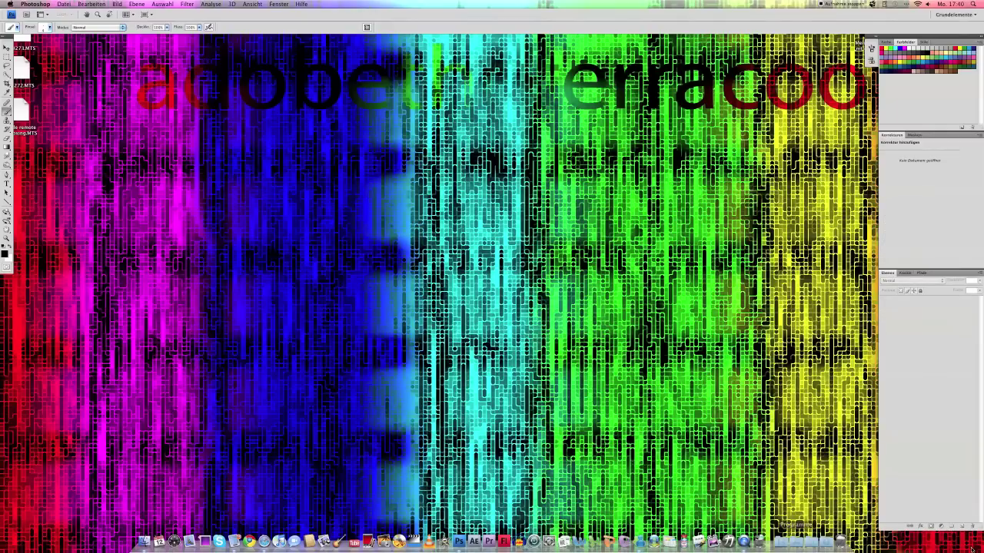
Browse Downloads previews and open Metal_Plate_by_Smoko_Stock.jpg.
click(63, 4)
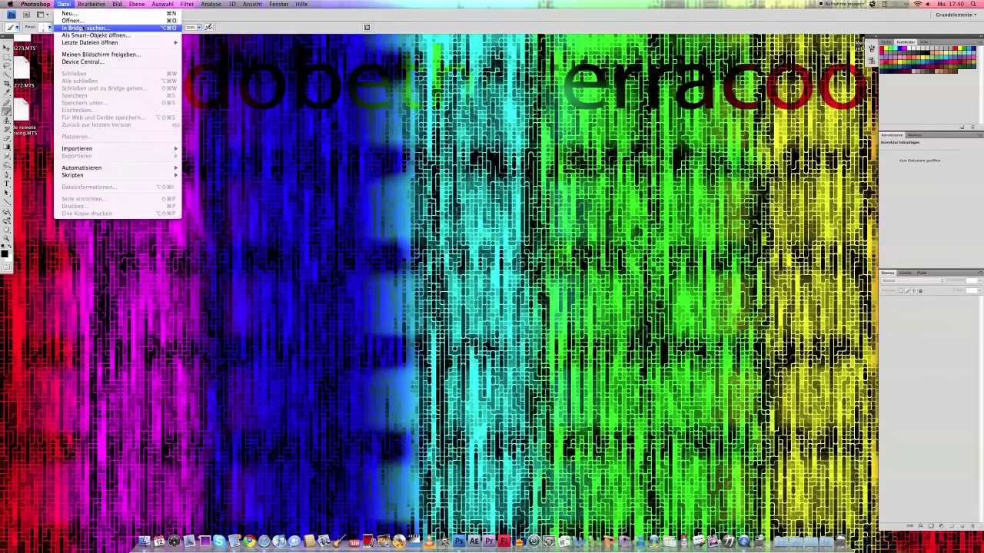
click(77, 12)
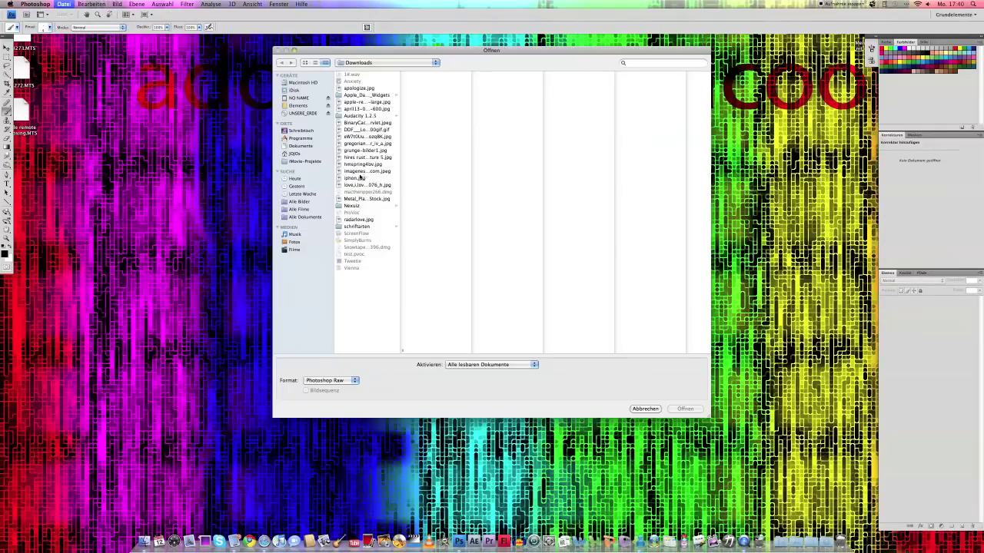
click(367, 172)
click(366, 186)
click(365, 164)
click(366, 158)
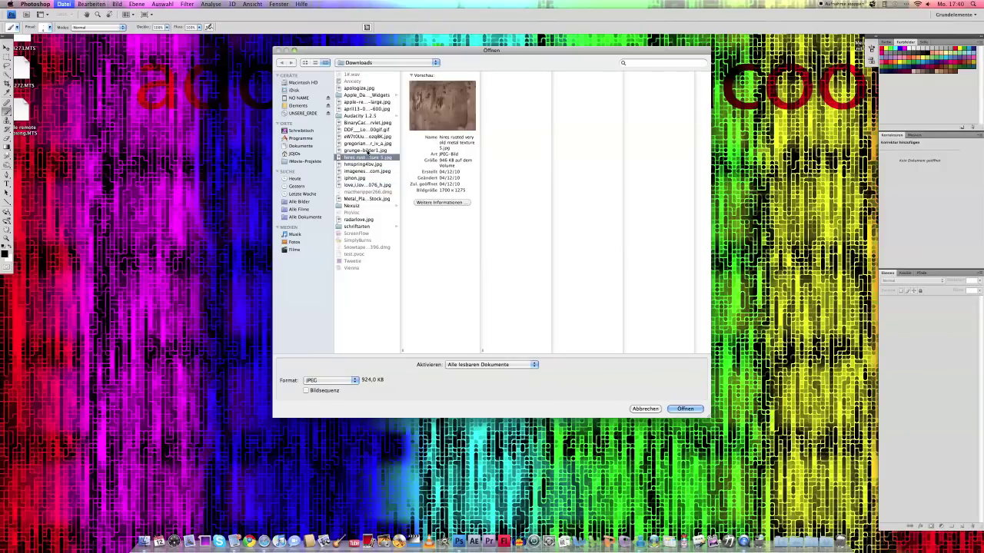
click(369, 150)
click(370, 144)
click(372, 137)
click(374, 130)
click(375, 123)
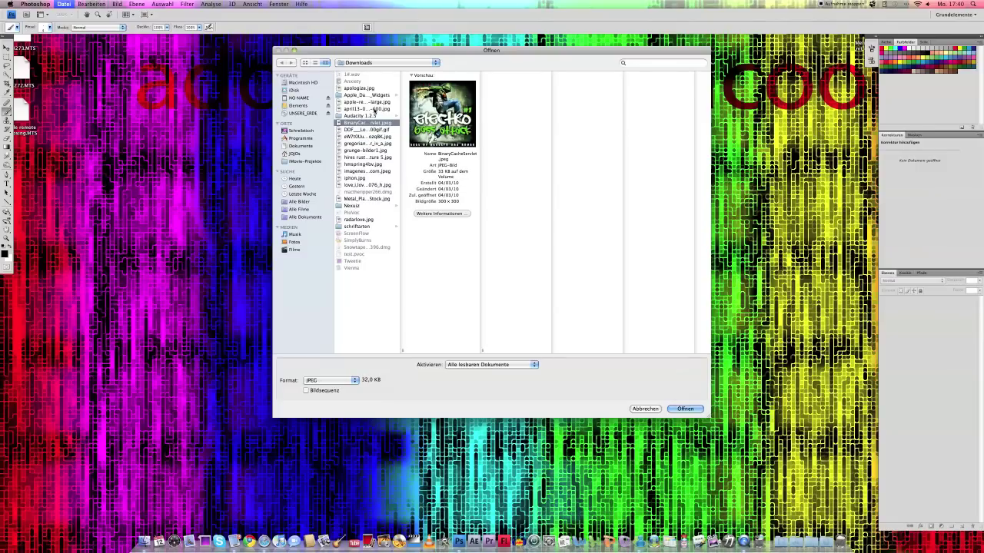
click(375, 109)
click(375, 102)
click(376, 88)
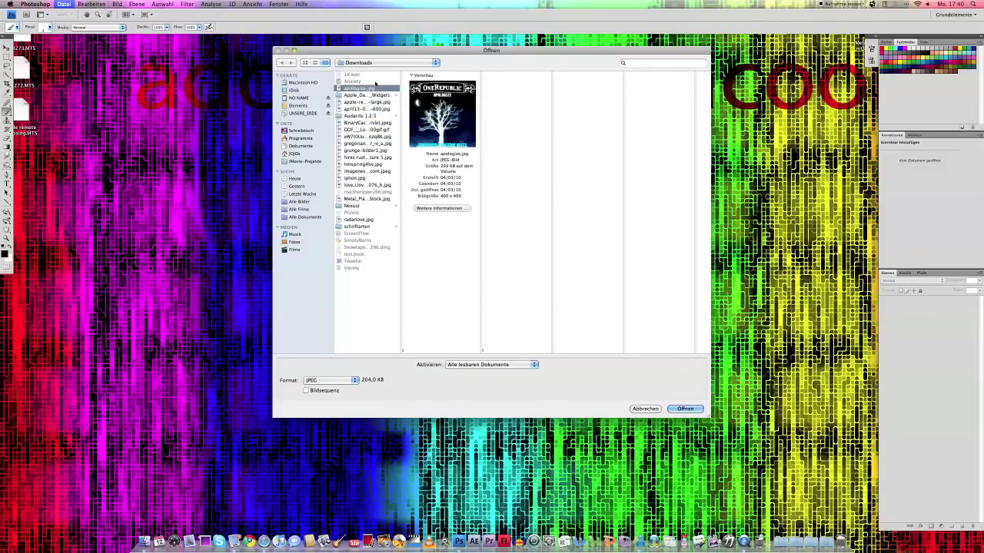
click(356, 200)
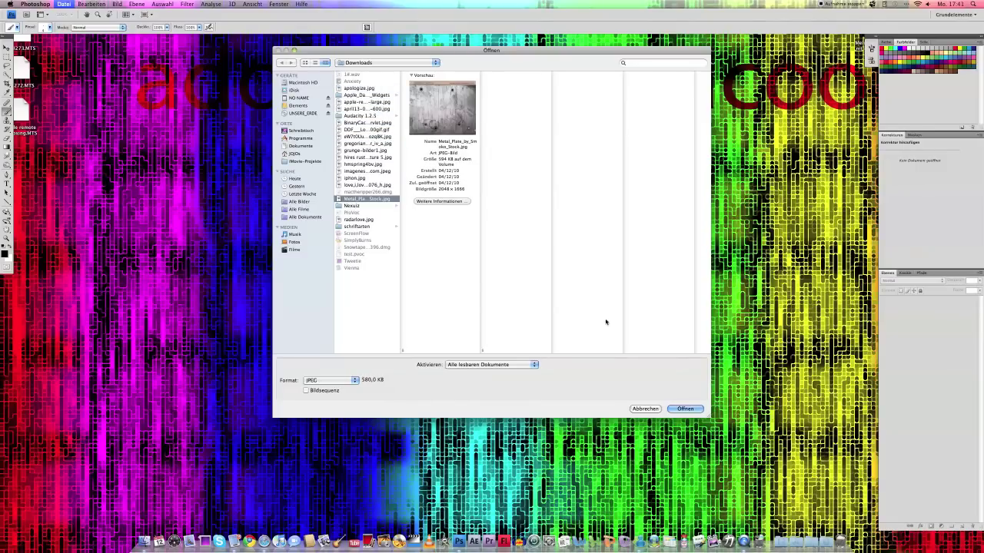
click(685, 408)
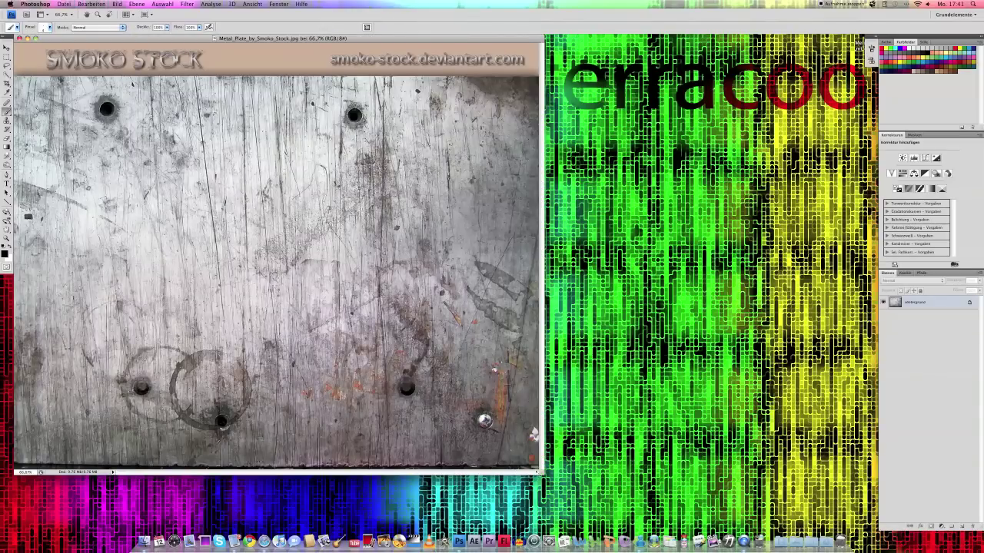
Enlarge the window and crop off the Smoko Stock watermark banner along the top.
drag(542, 472, 614, 483)
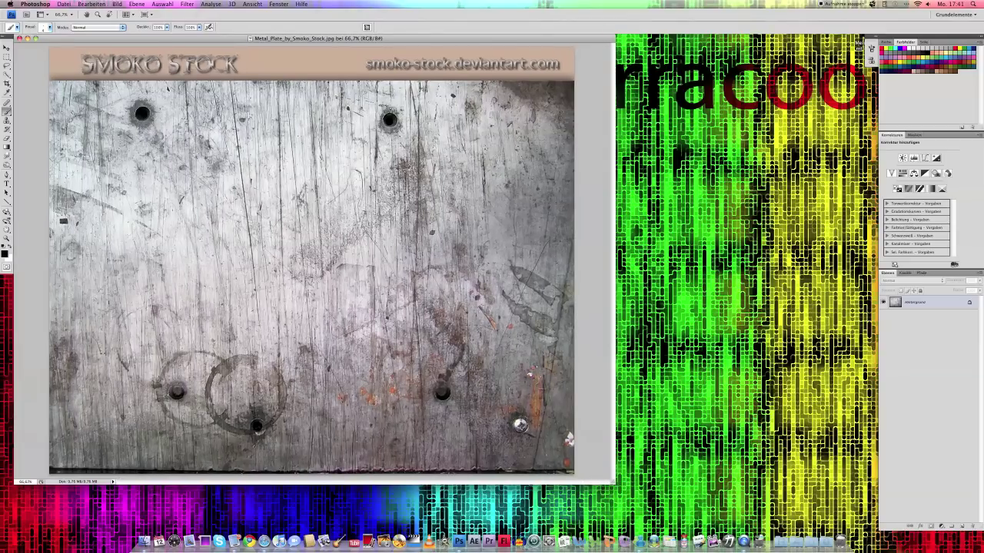
drag(615, 483, 632, 496)
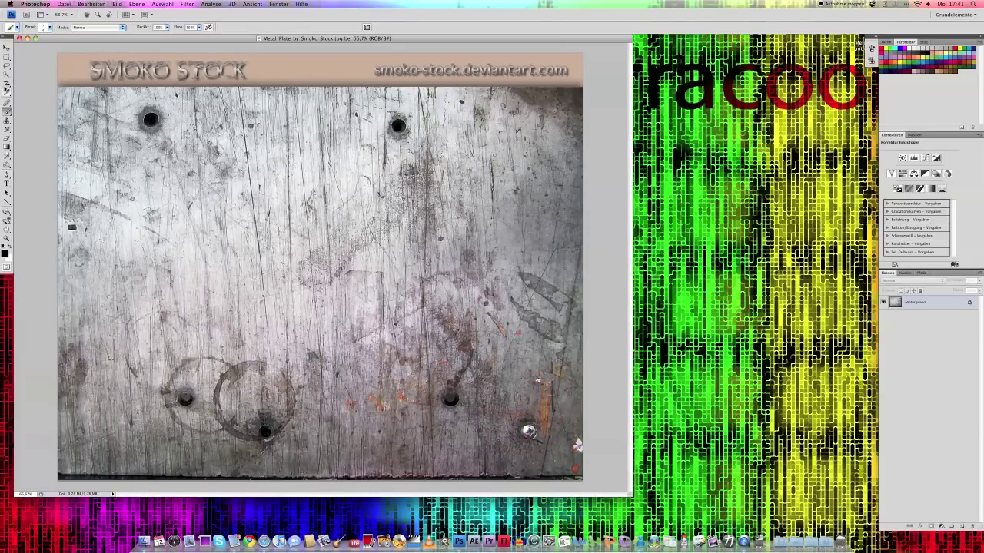
click(7, 85)
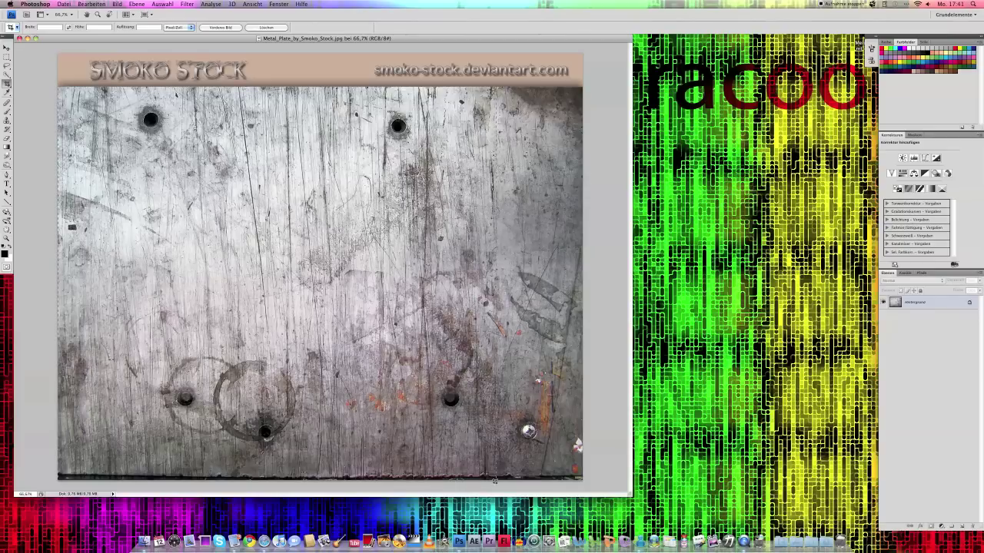
mouse_move(451, 451)
mouse_down()
mouse_move(591, 487)
mouse_move(584, 482)
mouse_up()
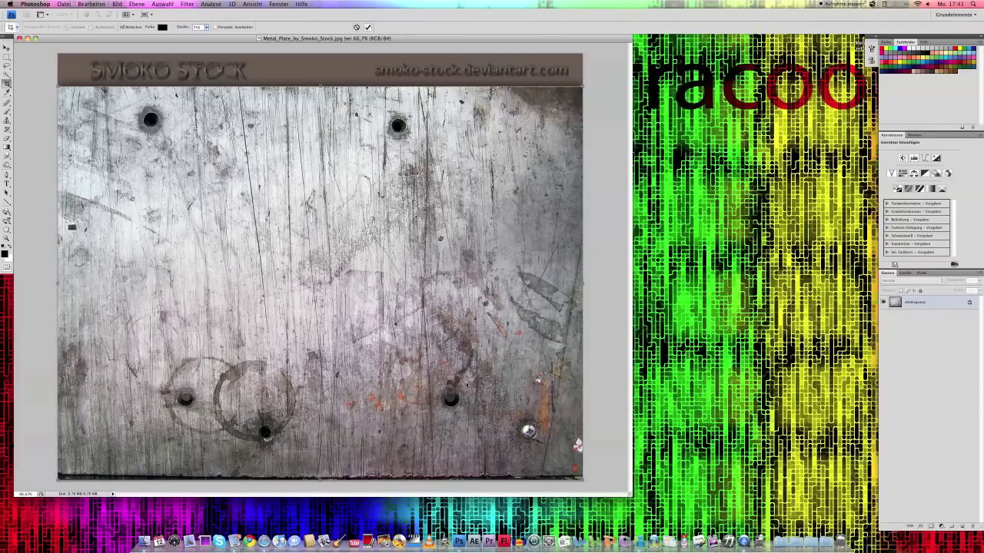
double_click(453, 372)
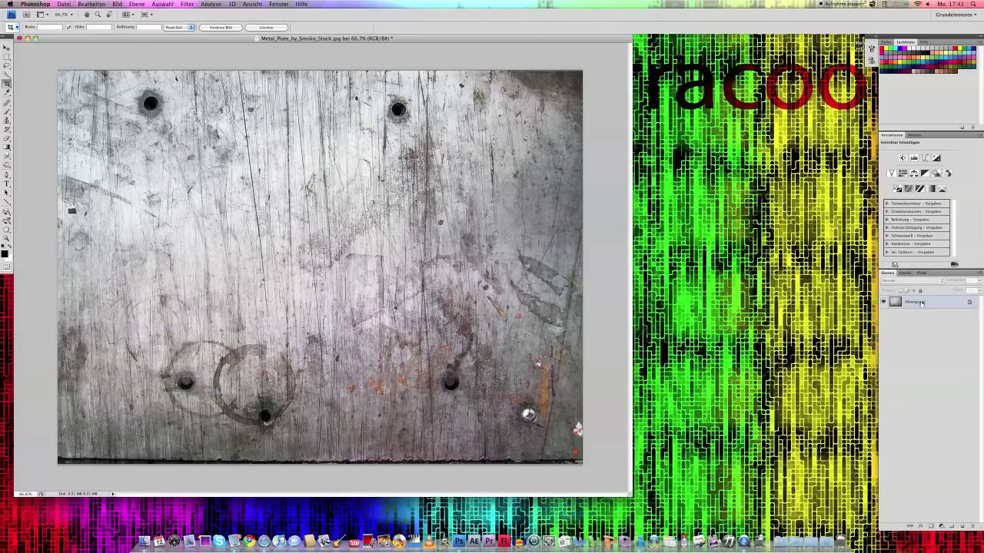
Convert the background into layer Ebene 0 and duplicate it.
double_click(894, 302)
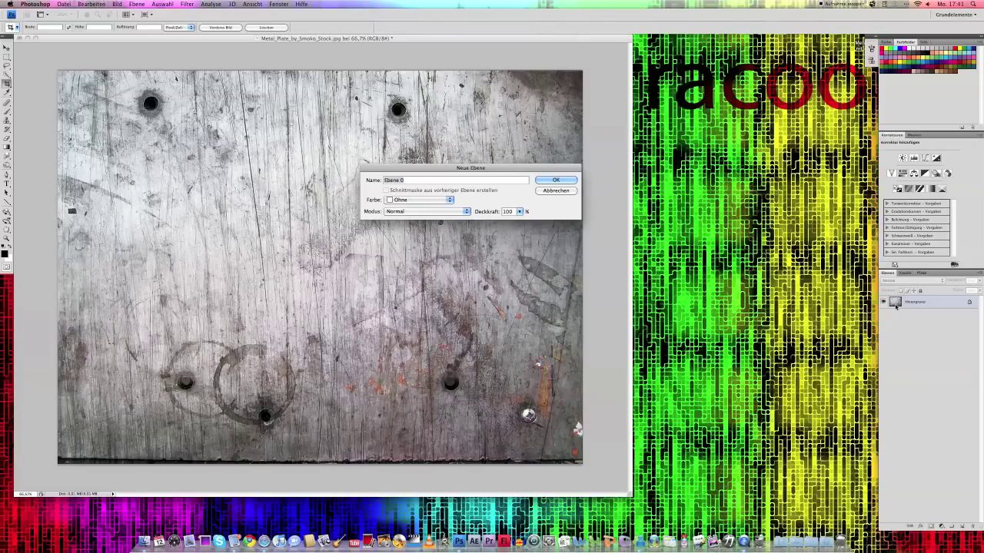
key(Return)
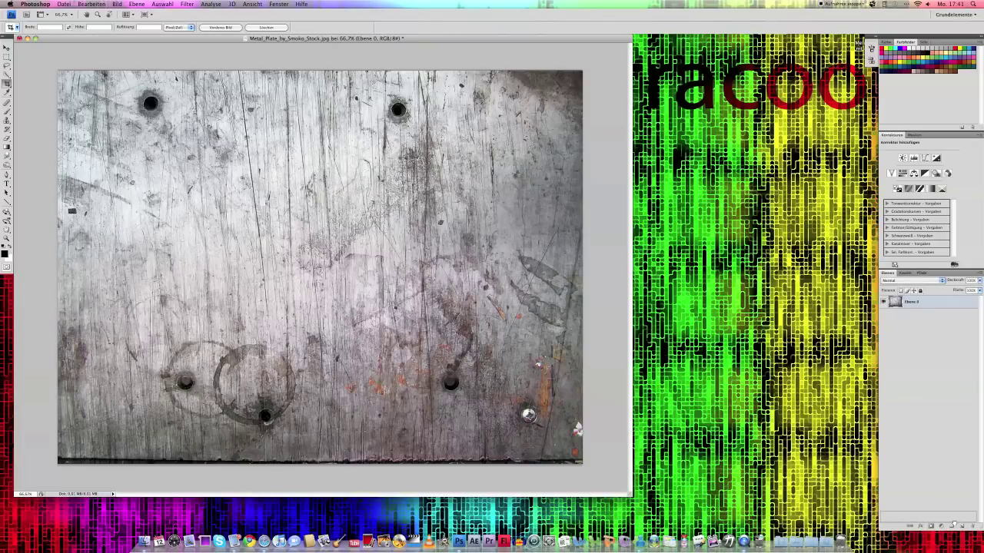
drag(959, 526, 962, 526)
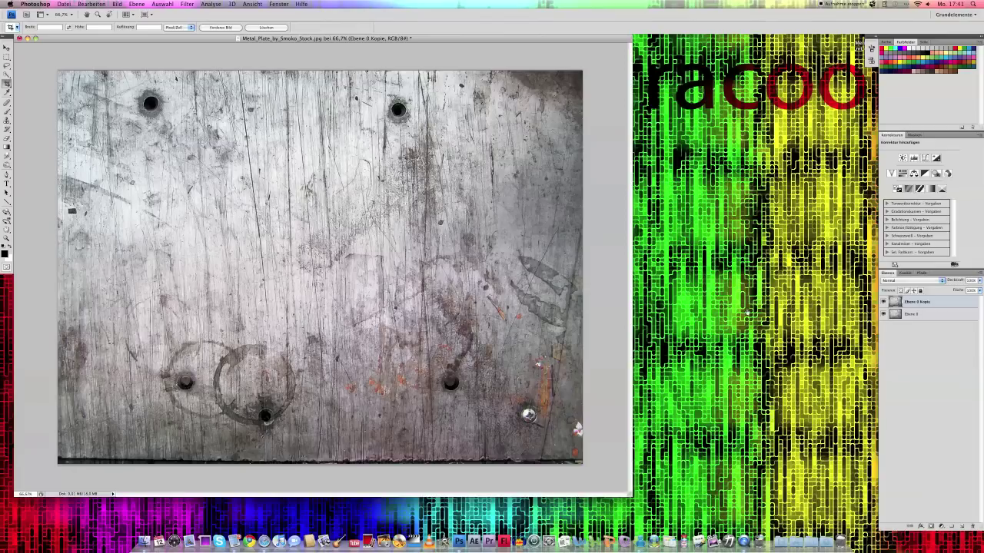
Give 'Ebene 0 Kopie' a Bevel and Emboss effect with 102% depth.
double_click(936, 305)
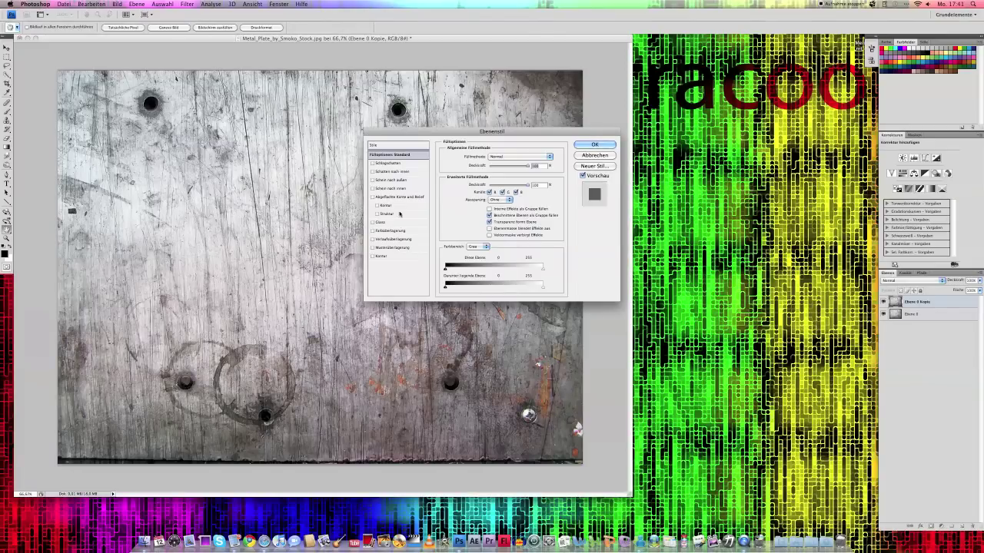
click(384, 197)
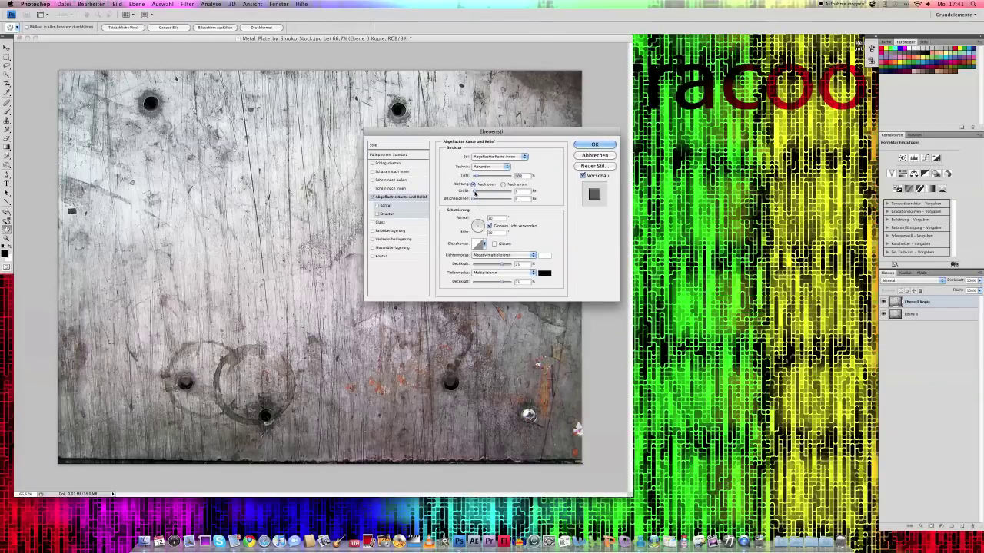
text(102)
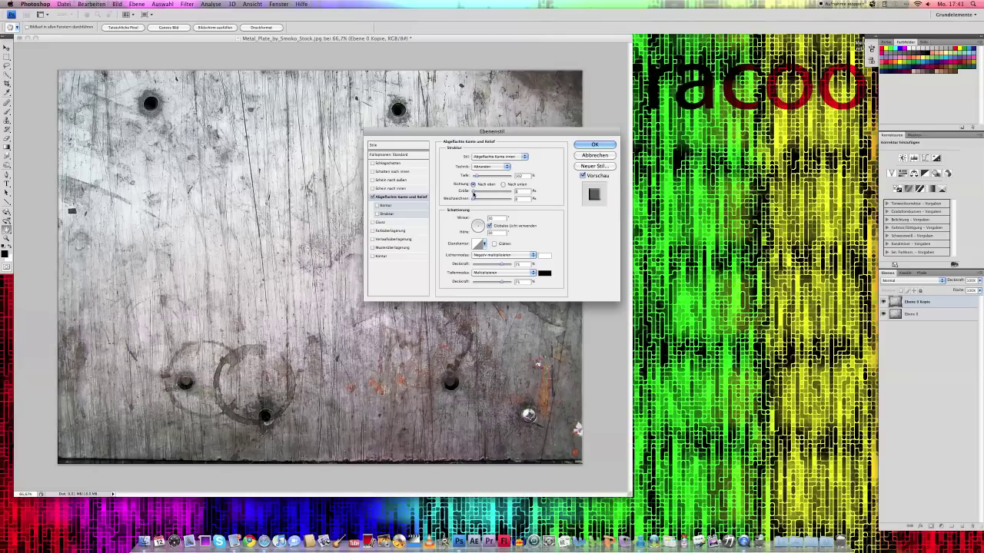
click(594, 145)
key(c)
key(v)
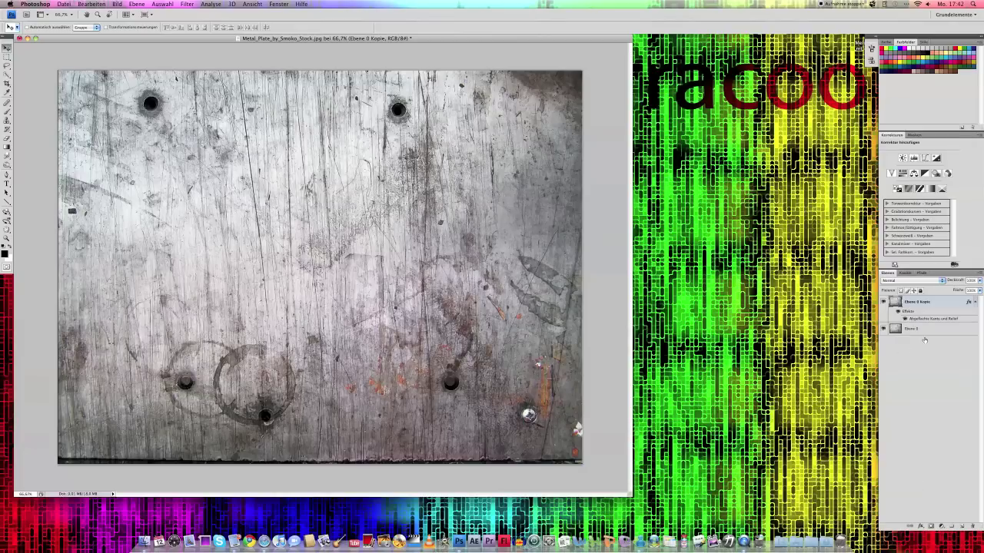
Add a layer mask to the bevelled copy 'Ebene 0 Kopie'.
click(926, 332)
click(929, 303)
click(931, 528)
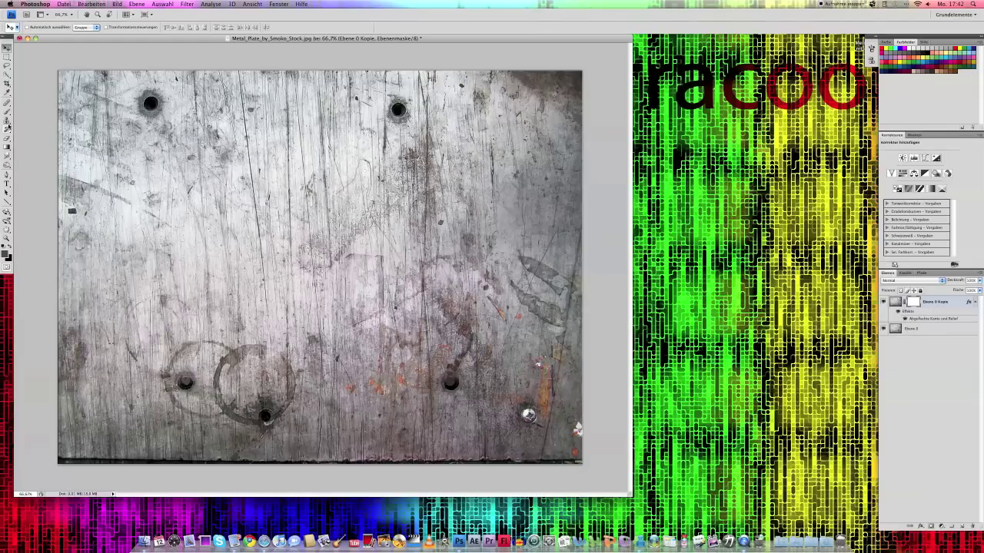
Paint a test stroke with a small round 19 px brush, then undo it.
click(7, 112)
click(47, 27)
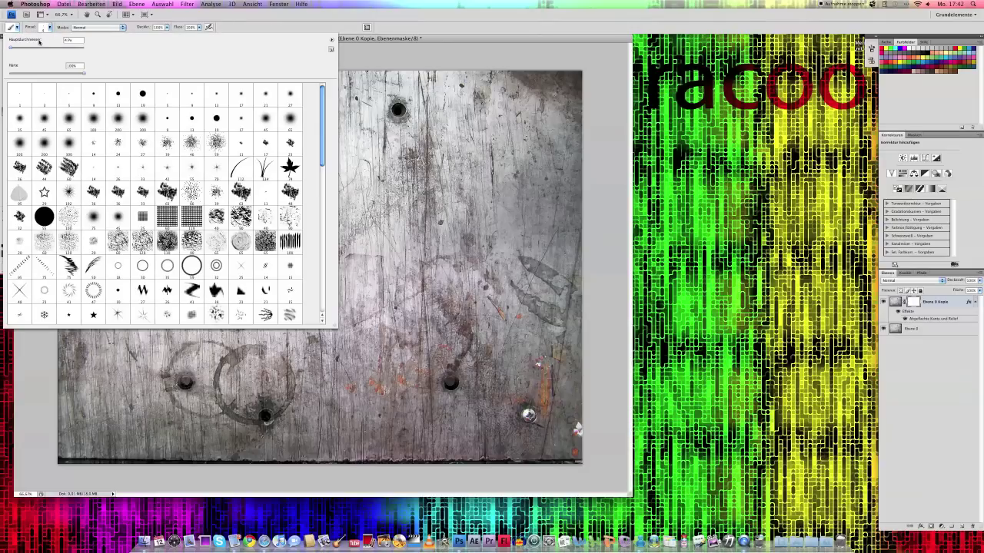
click(146, 100)
drag(16, 47, 12, 48)
key(Return)
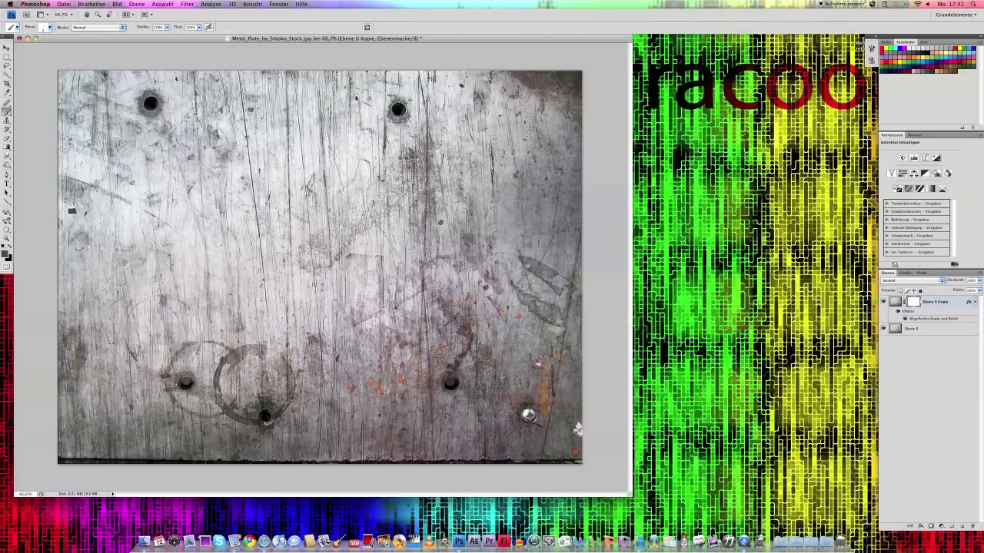
mouse_move(194, 209)
mouse_down()
mouse_move(216, 255)
mouse_move(300, 230)
mouse_up()
key(super+2)
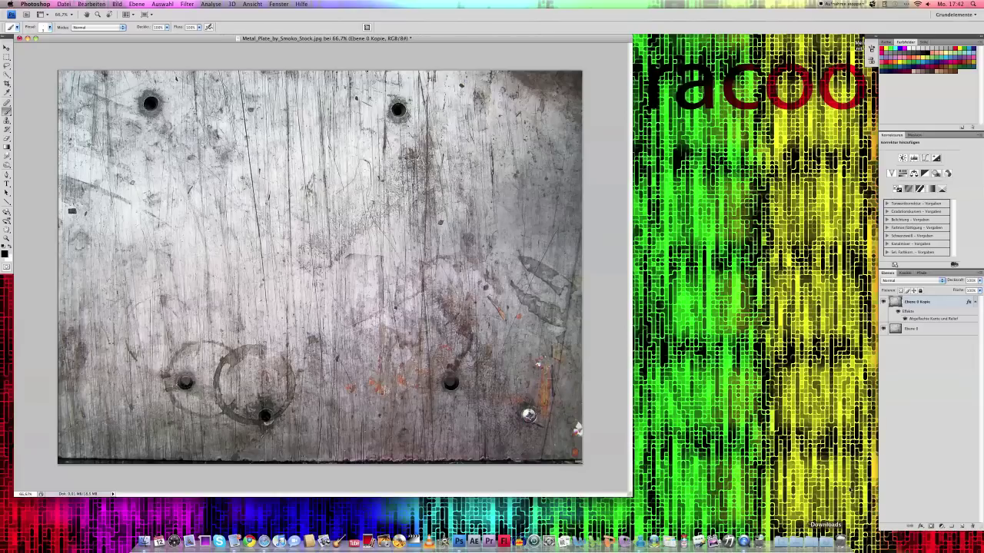
Restore the layer mask with Step Forward and target the mask for painting.
click(103, 4)
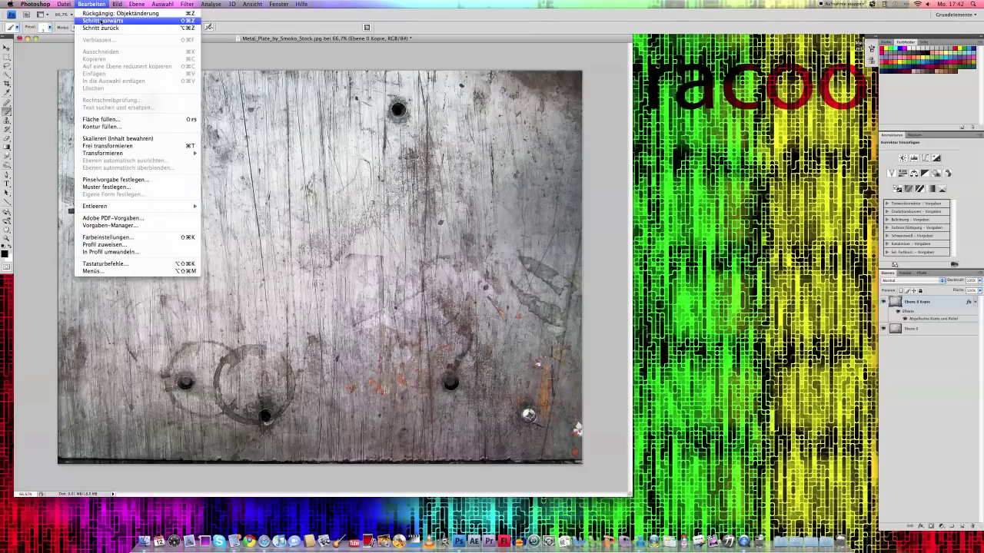
click(103, 20)
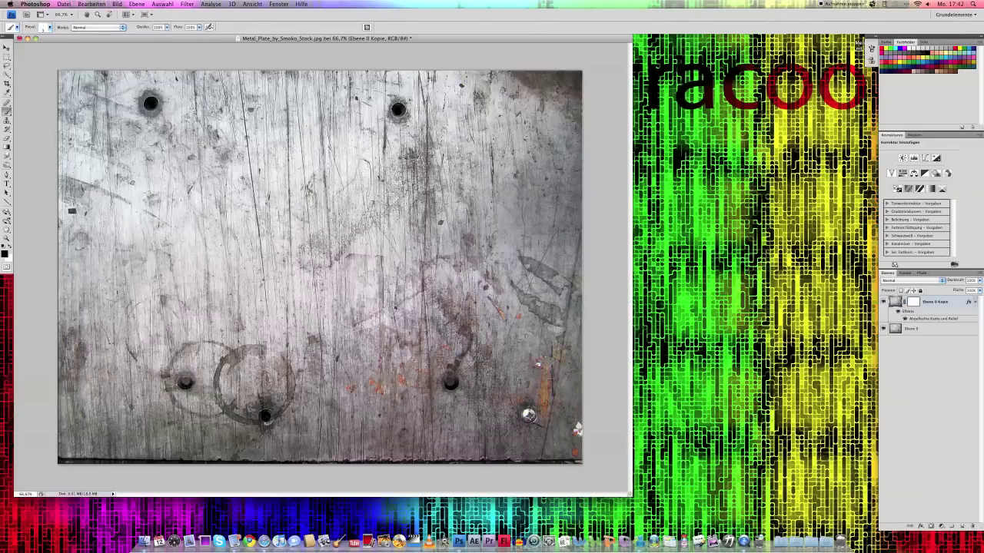
click(914, 304)
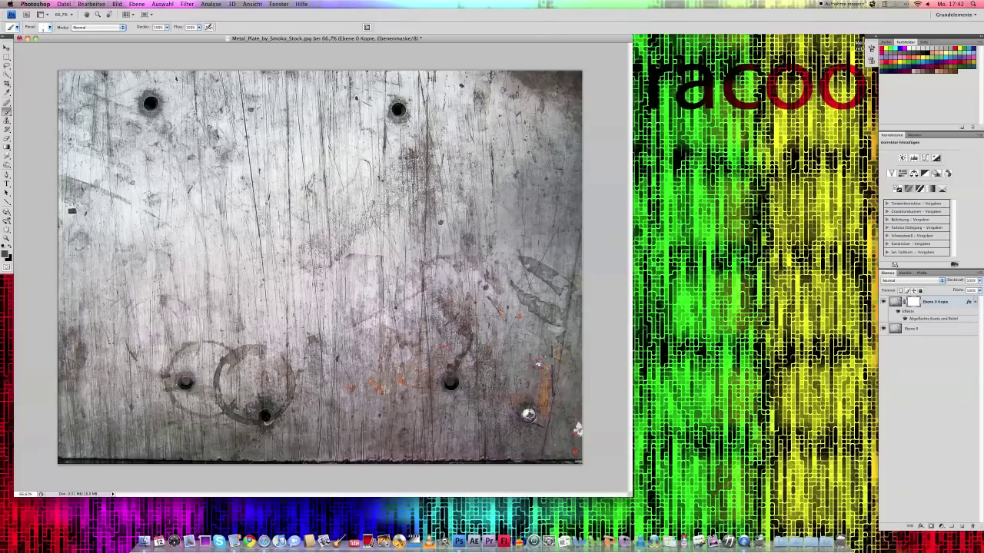
Paint scratched lettering strokes into the mask across the plate's middle.
mouse_move(196, 214)
mouse_down()
mouse_move(206, 253)
mouse_move(236, 261)
mouse_move(305, 244)
mouse_move(338, 265)
mouse_move(315, 260)
mouse_move(372, 274)
mouse_up()
mouse_move(203, 236)
mouse_down()
mouse_move(205, 216)
mouse_move(229, 260)
mouse_move(239, 218)
mouse_up()
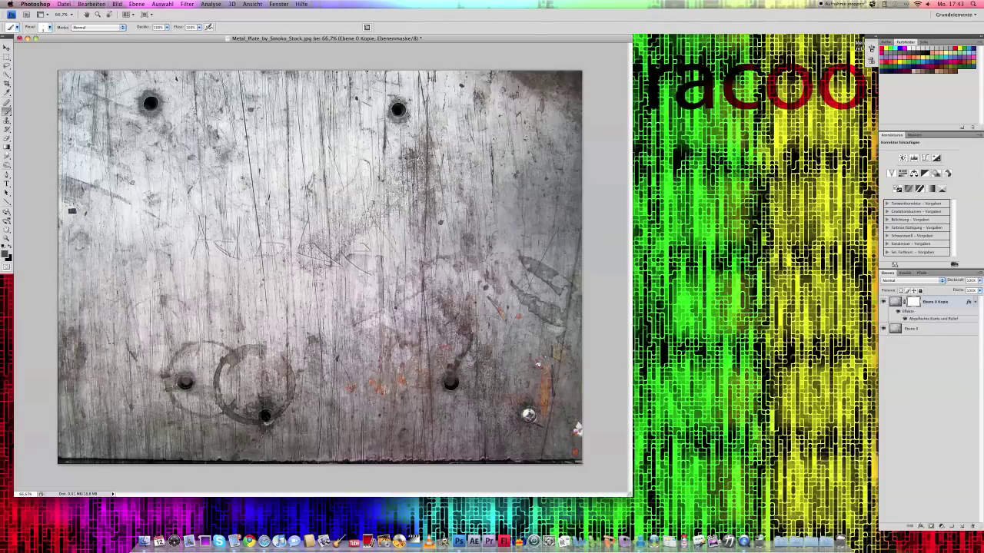
mouse_move(260, 254)
mouse_down()
mouse_move(263, 240)
mouse_move(302, 224)
mouse_up()
drag(301, 261, 314, 250)
drag(209, 238, 208, 214)
mouse_move(223, 254)
mouse_down()
mouse_move(238, 223)
mouse_move(280, 246)
mouse_move(300, 229)
mouse_up()
drag(320, 263, 327, 254)
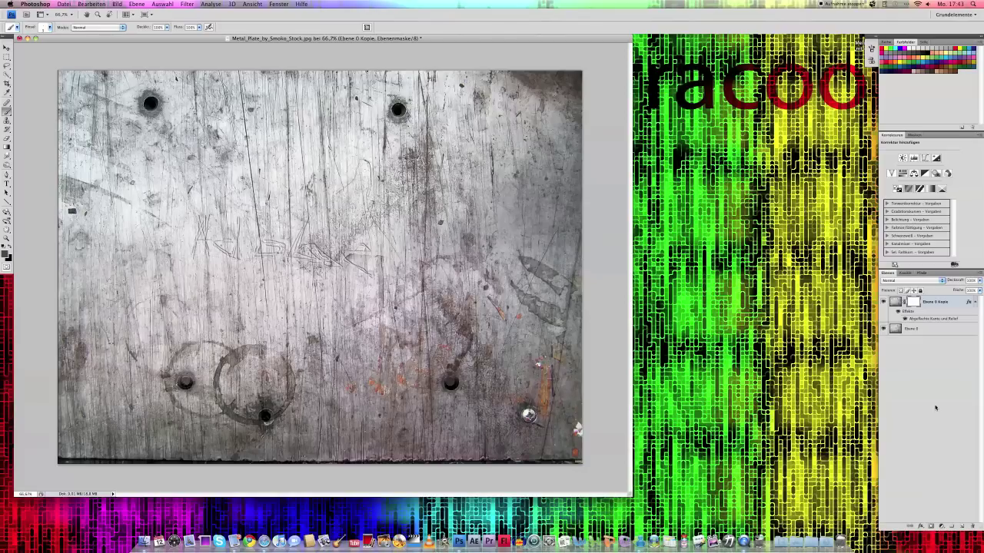
click(925, 328)
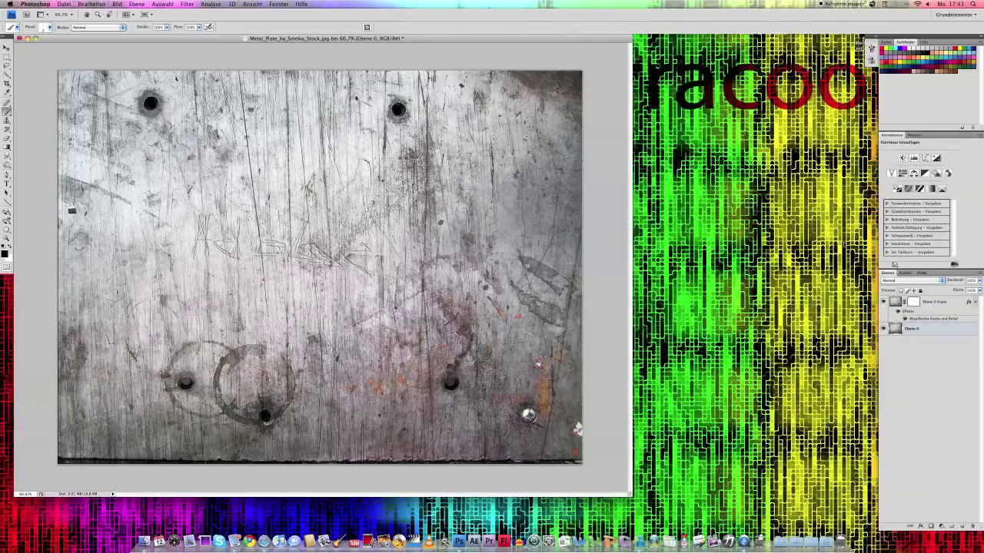
Apply Curves to Ebene 0, reset to Standard and bend the curve down to darken midtones.
key(ctrl+alt+m)
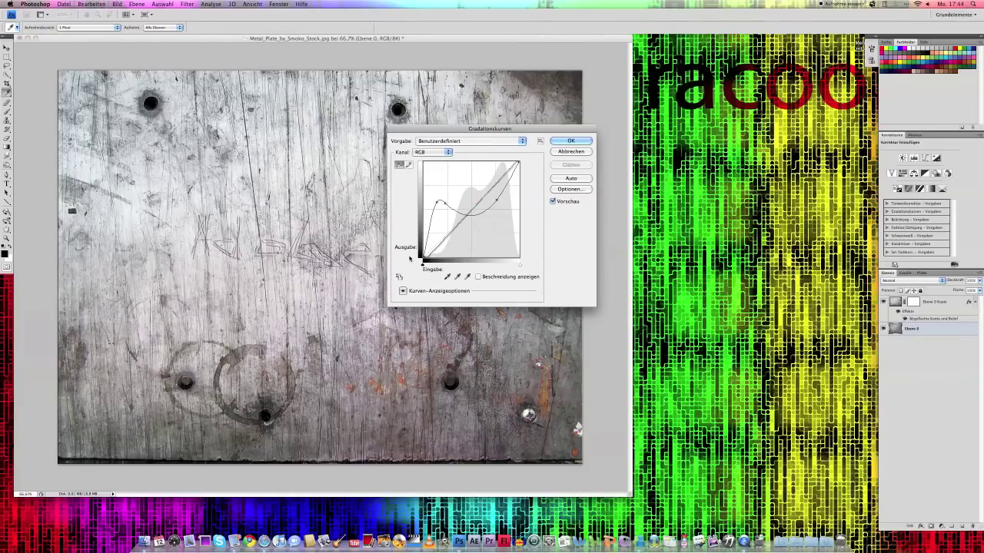
click(470, 142)
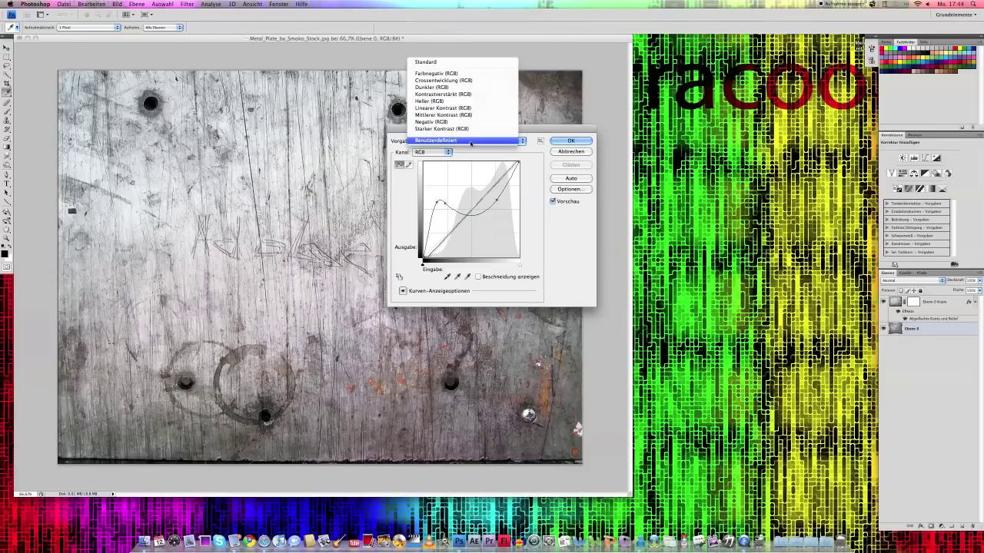
click(427, 61)
click(494, 142)
click(442, 218)
drag(485, 194, 492, 220)
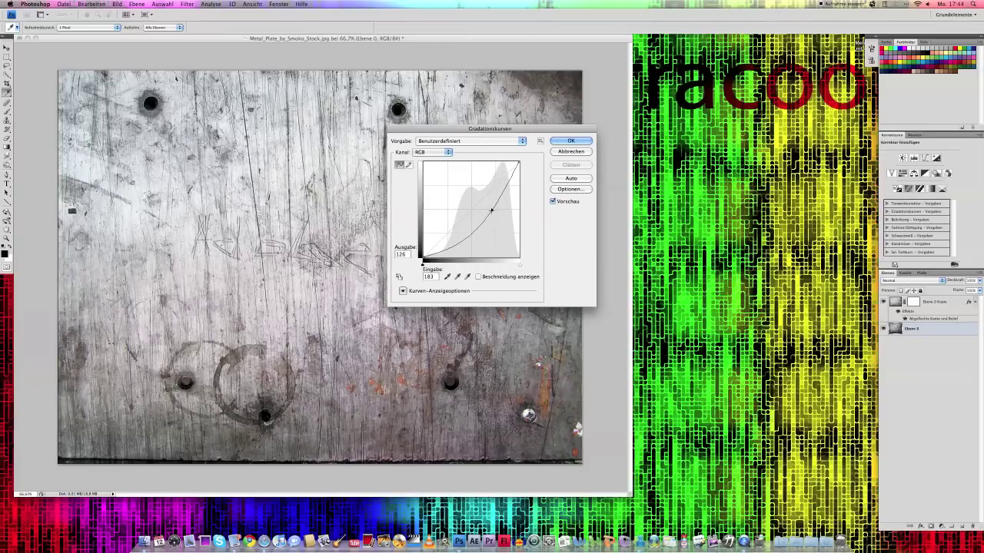
click(492, 217)
drag(498, 211, 499, 202)
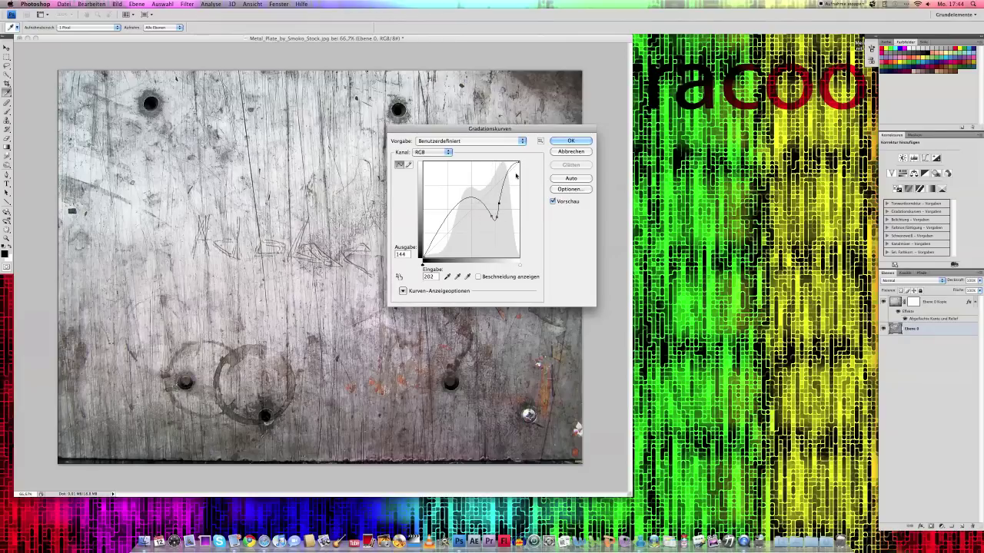
click(571, 140)
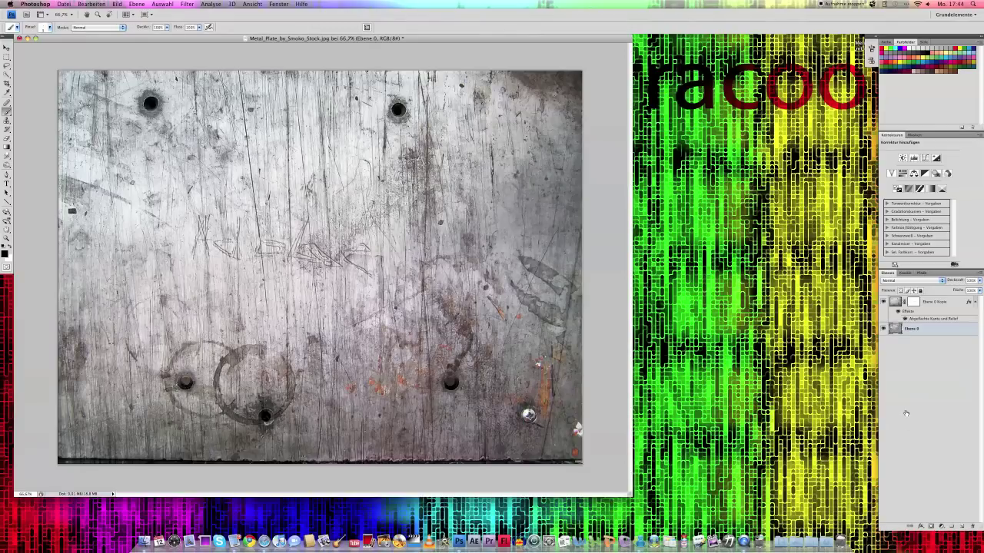
double_click(956, 312)
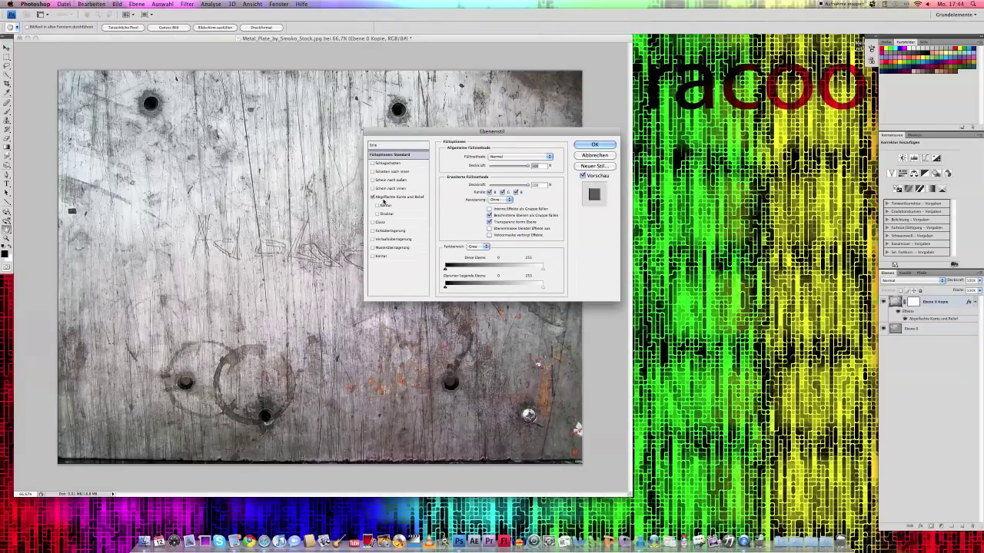
click(398, 197)
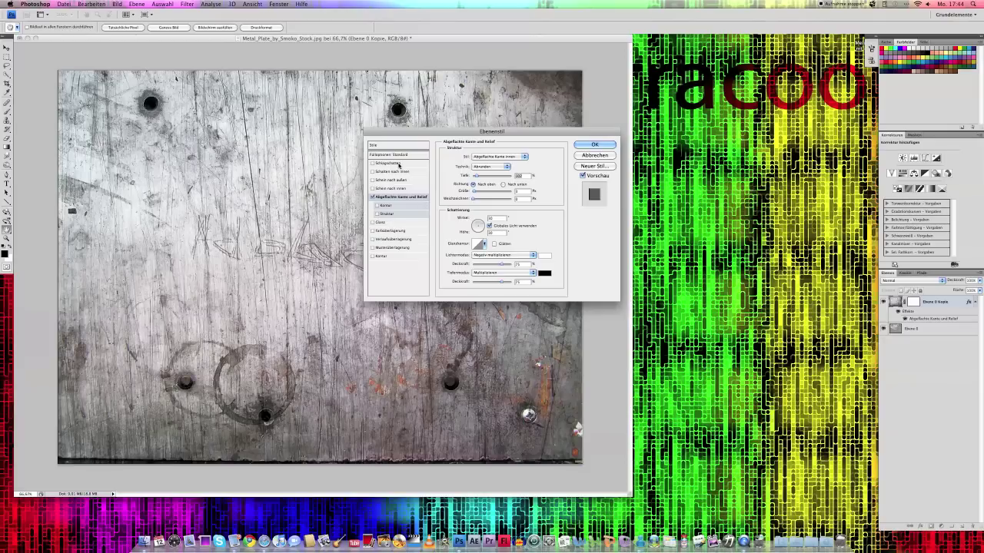
click(399, 166)
click(372, 164)
click(594, 155)
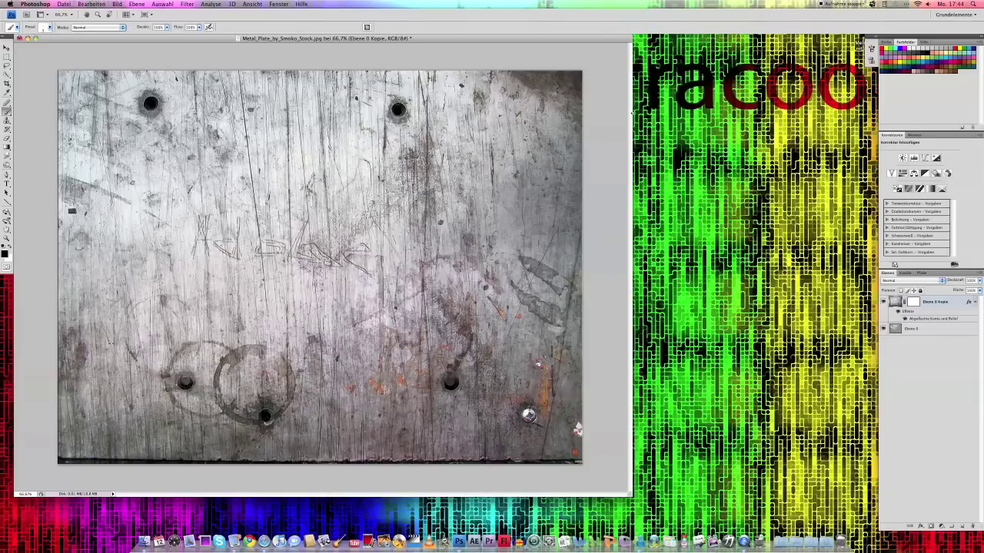
Widen the document window slightly to show the finished engraved plate.
drag(630, 492, 646, 492)
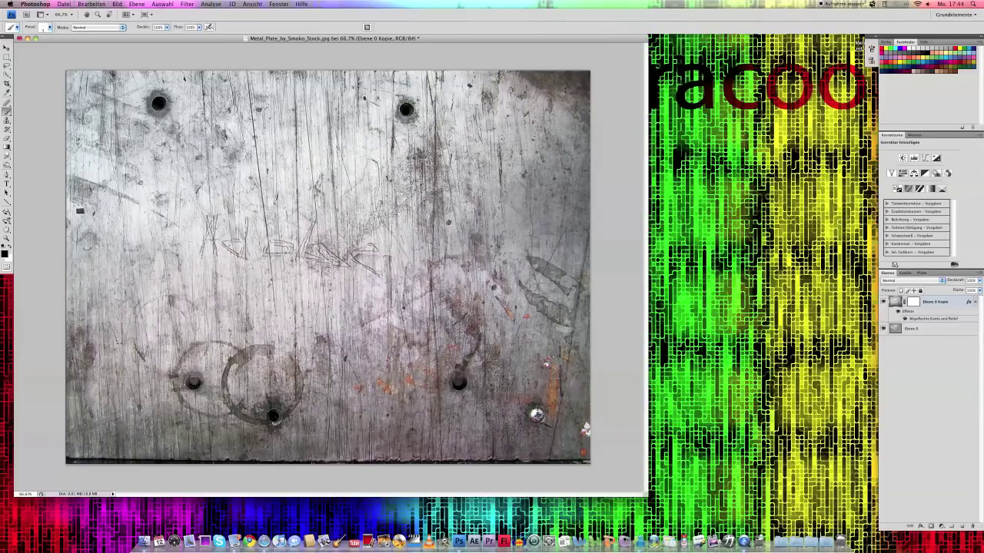